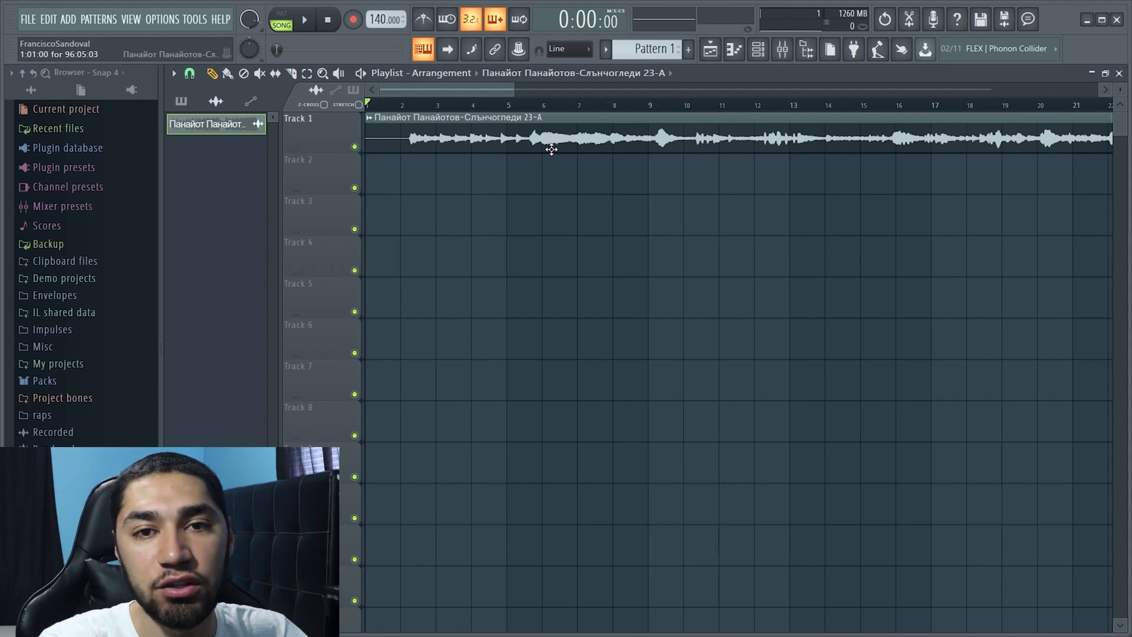
Load the sample channel's waveform into the Edison audio editor.
double_click(612, 138)
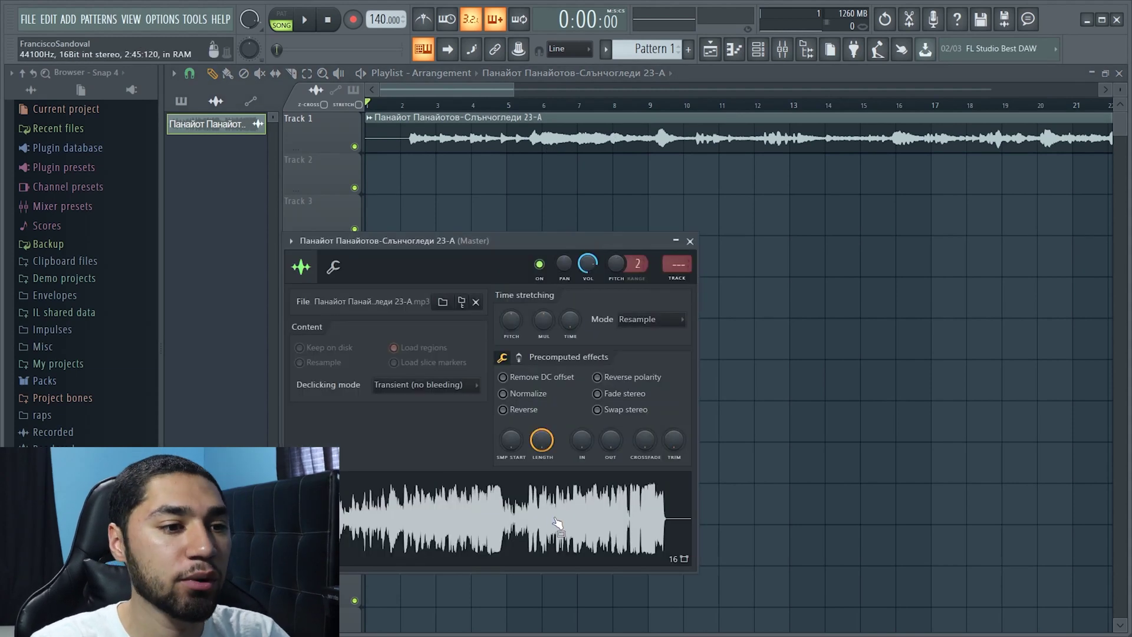
right_click(555, 519)
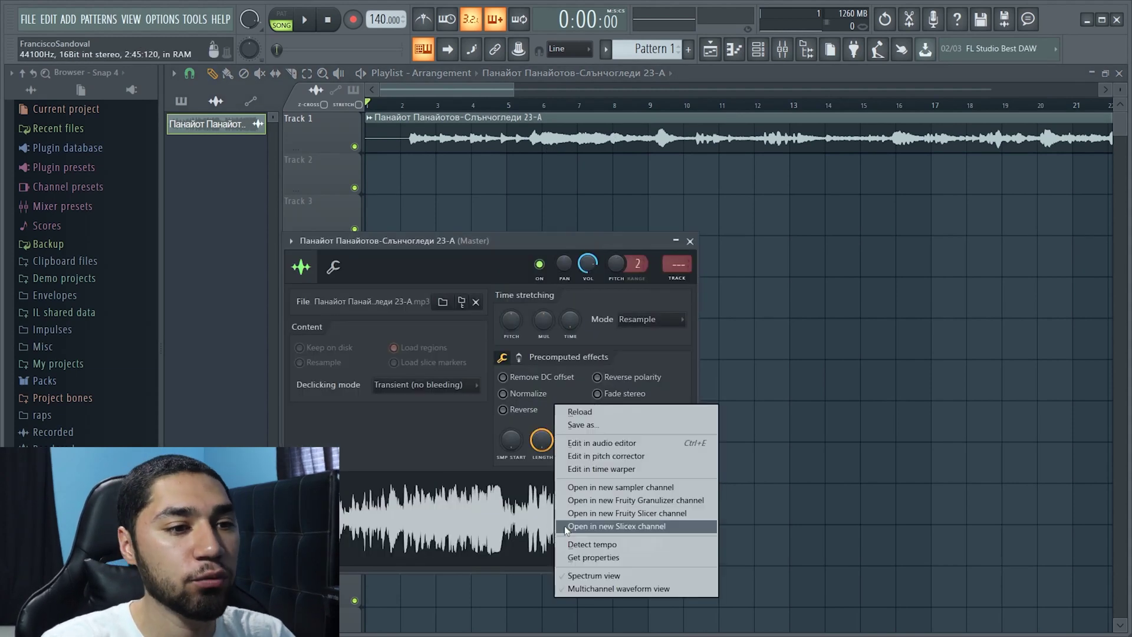
left_click(633, 443)
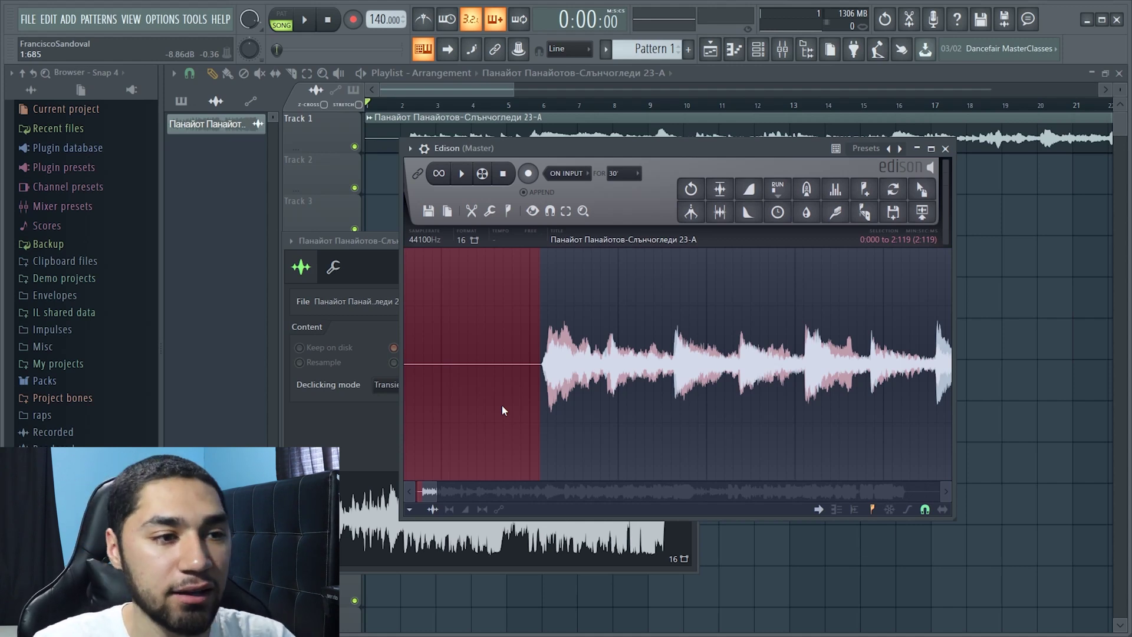
Zoom Edison and clear the selection to show the whole 2:42.977 sample.
scroll(538, 374, "up", 2)
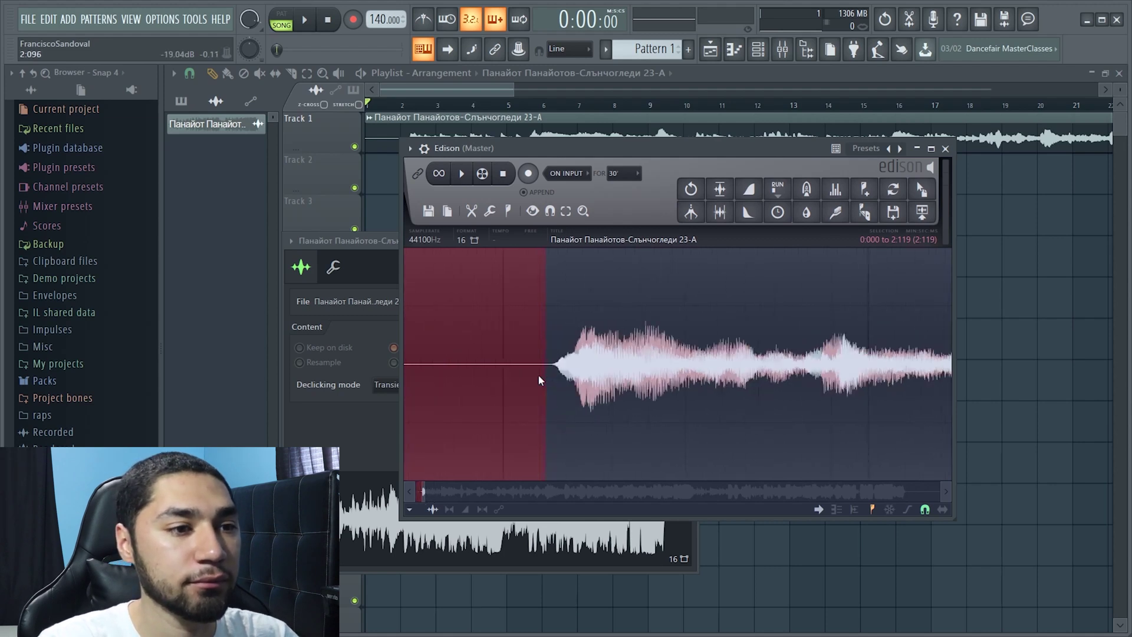
scroll(575, 370, "up", 3)
scroll(552, 385, "up", 2)
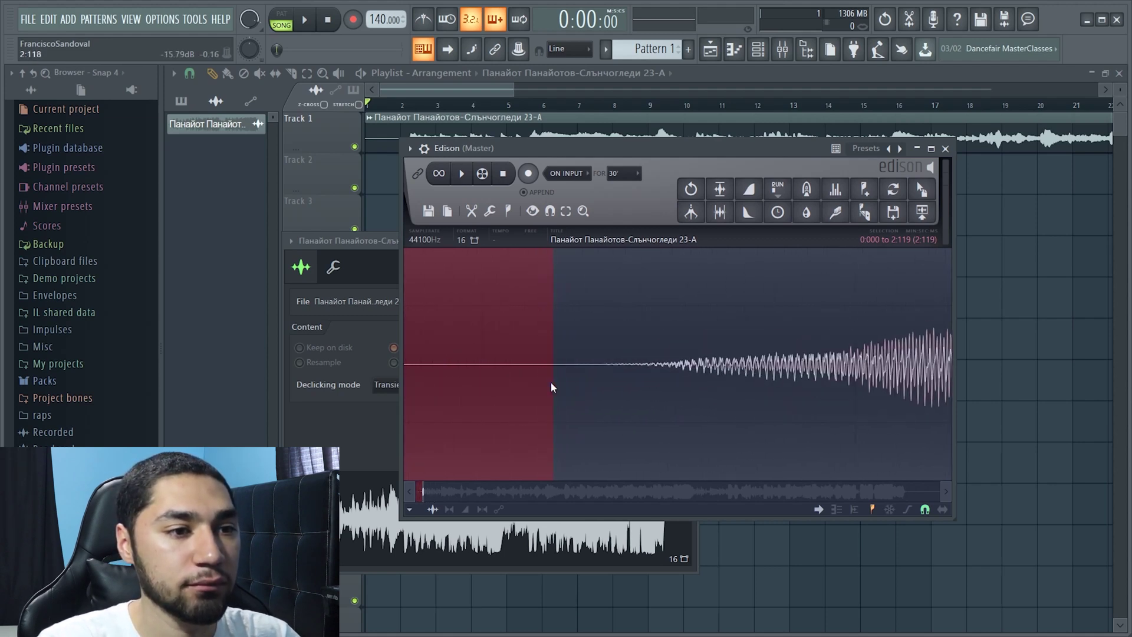
left_click(632, 373)
scroll(560, 401, "down", 5)
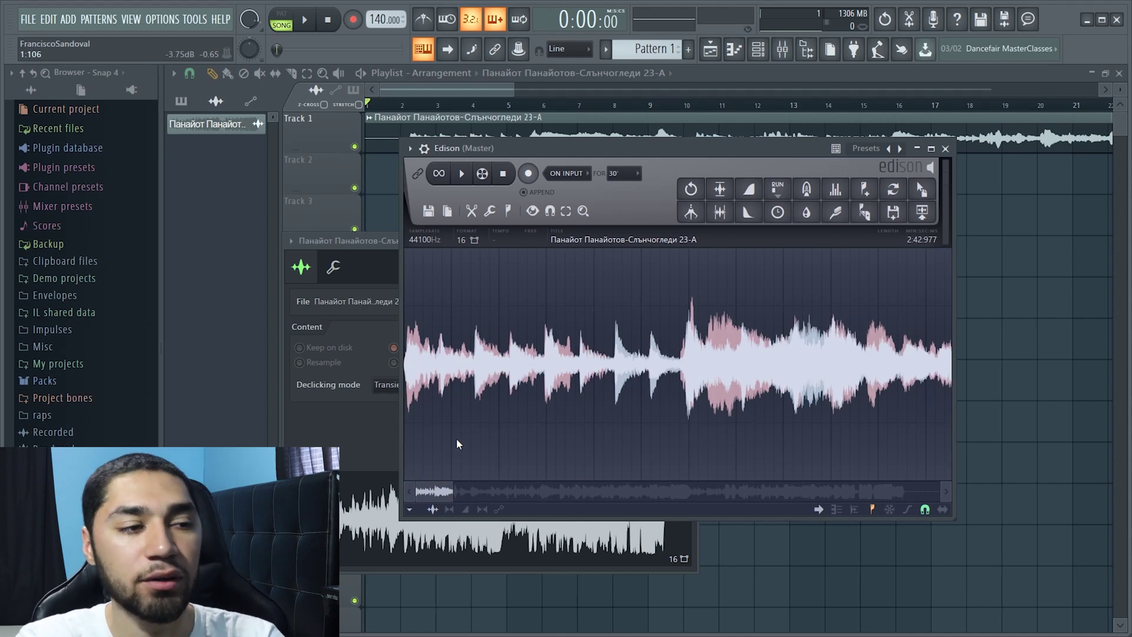
Audition the sample, delete the 5.843–11.089 s section, and replay the trimmed excerpt.
key("space")
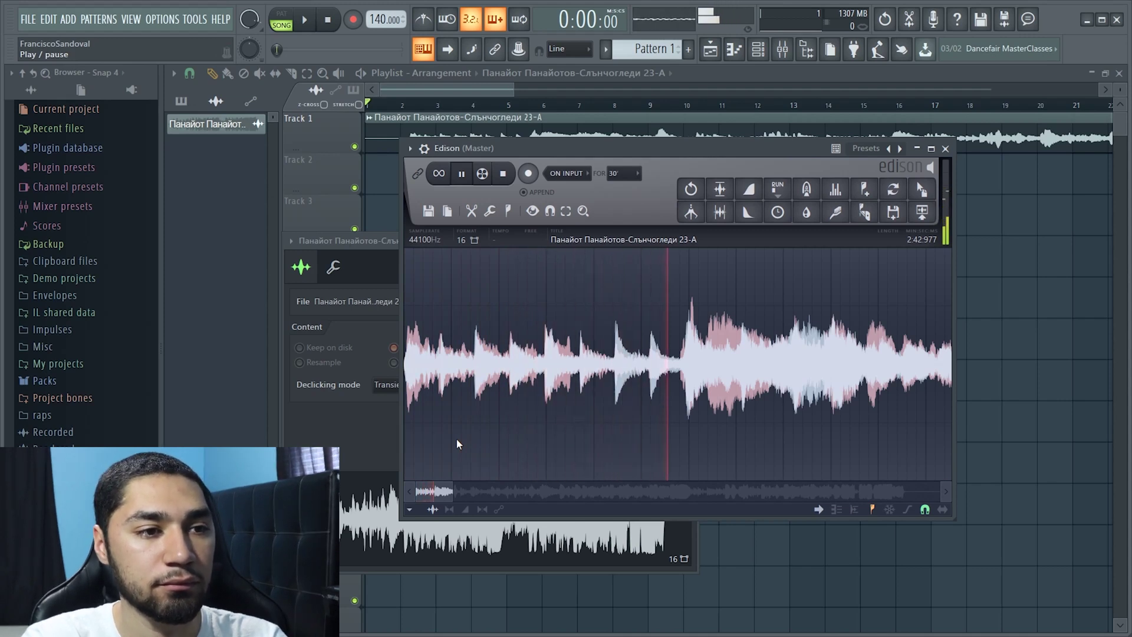
key("space")
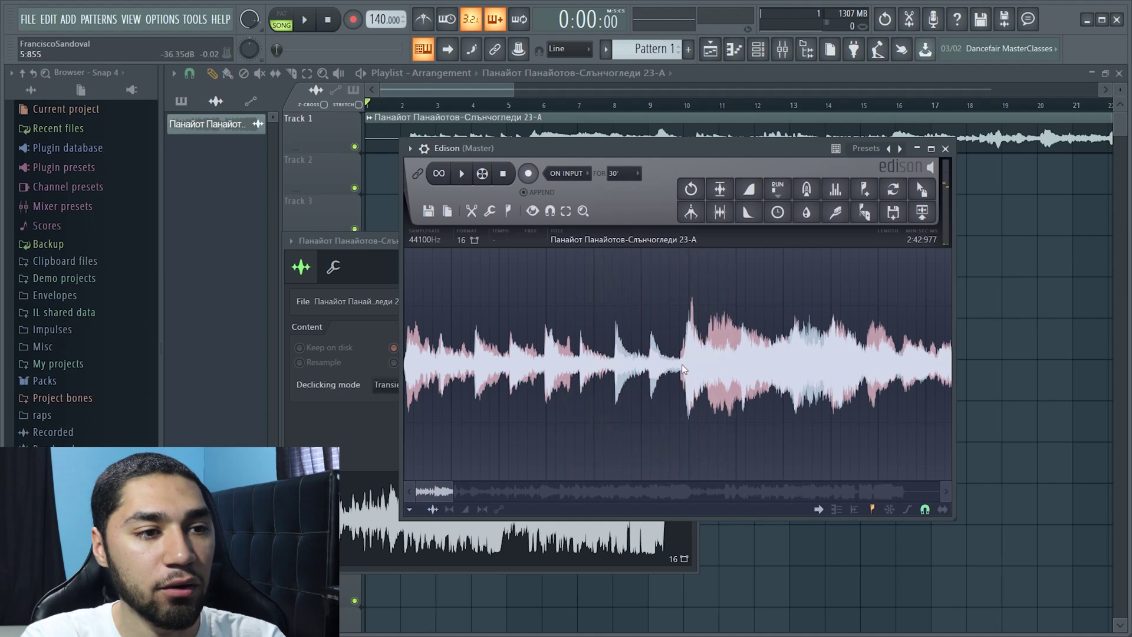
left_click_drag(682, 365, 813, 340)
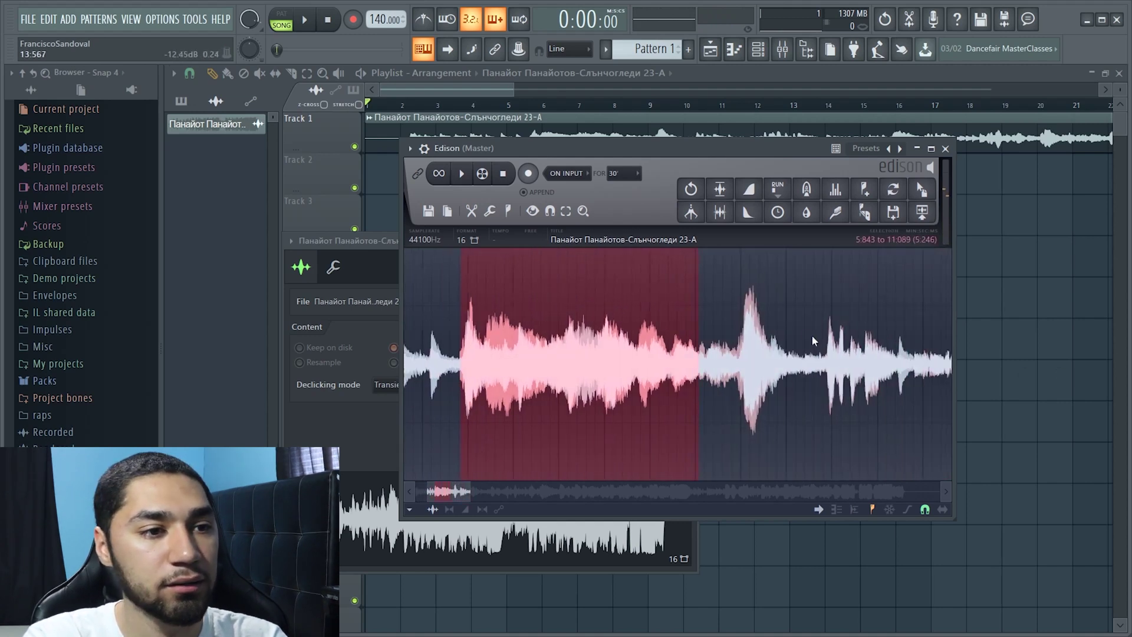
key("Delete")
key("space")
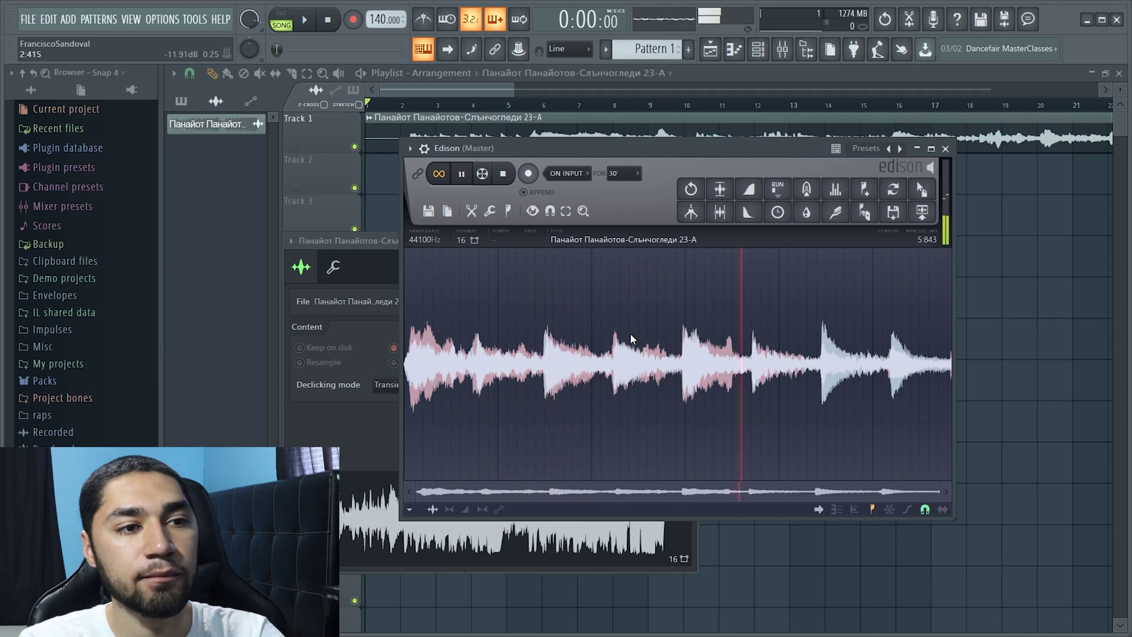
key("space")
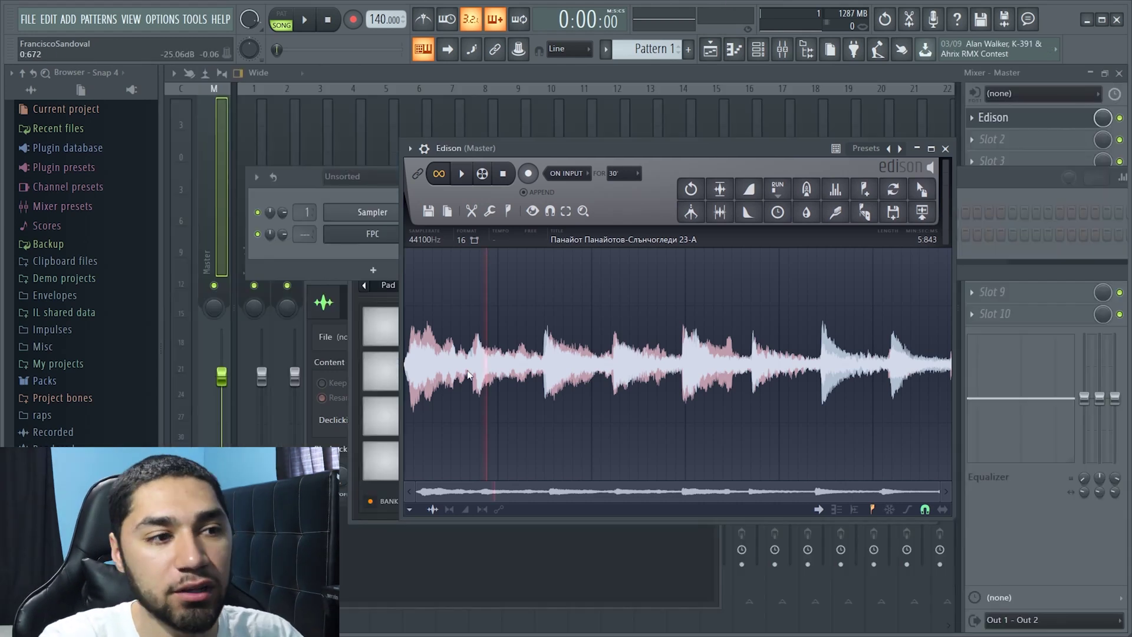
Select roughly the first 0.710 seconds of the excerpt and audition it twice.
left_click_drag(470, 374, 406, 377)
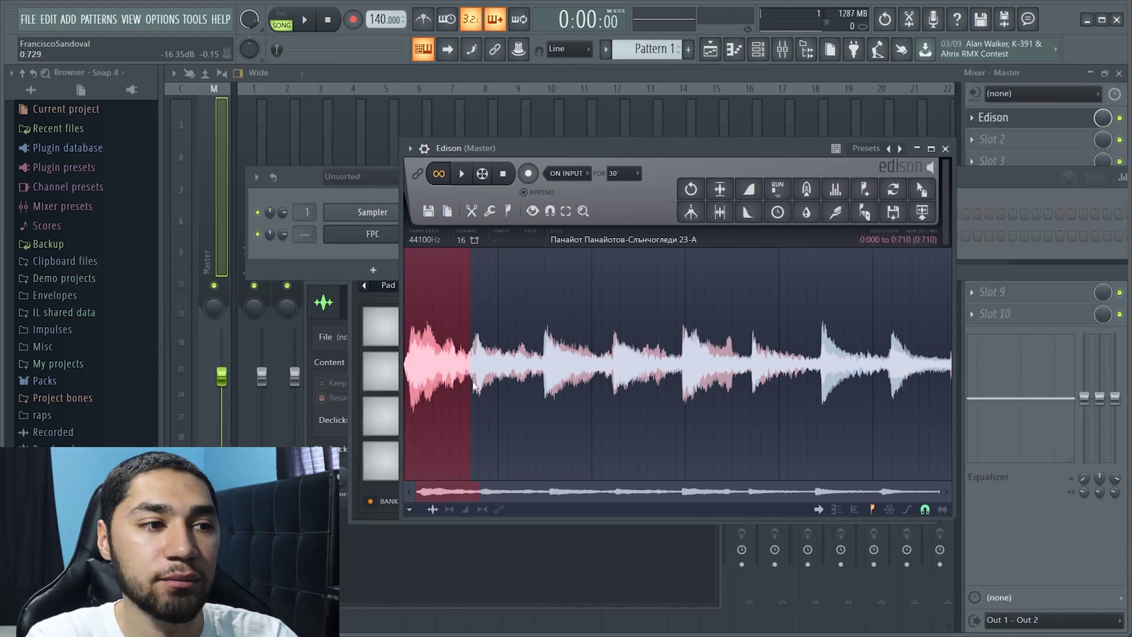
key("space")
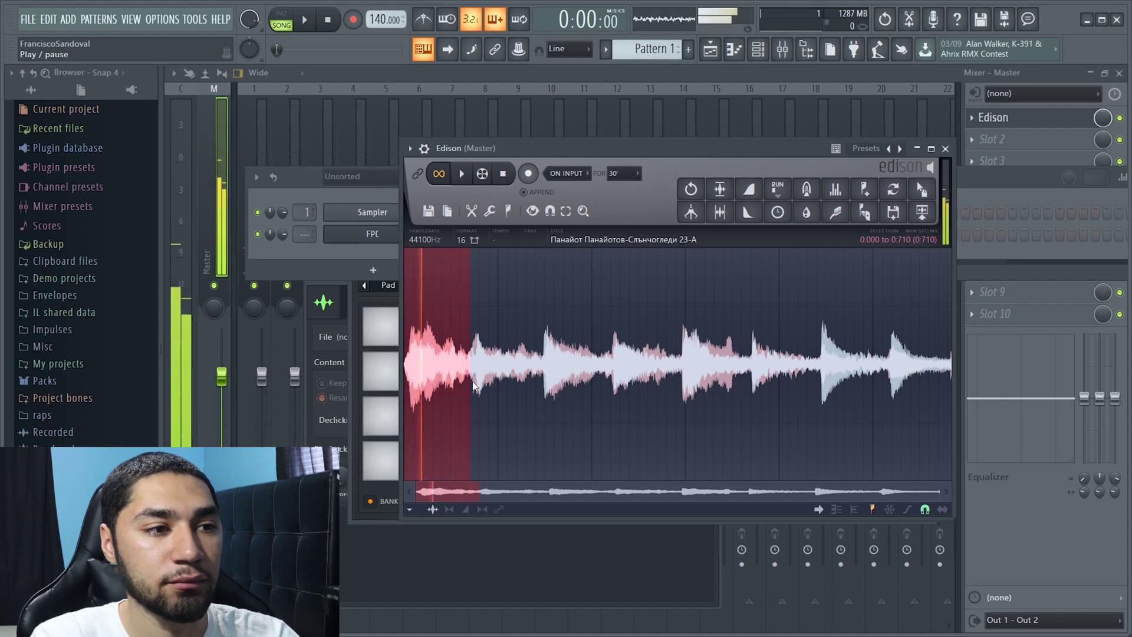
key("space")
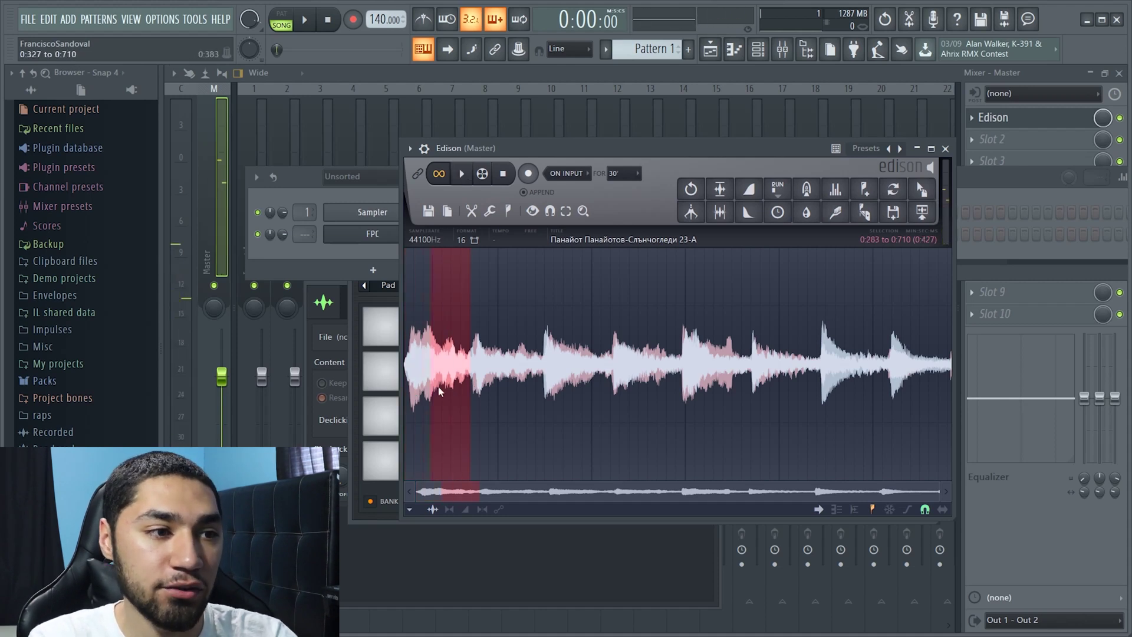
key("space")
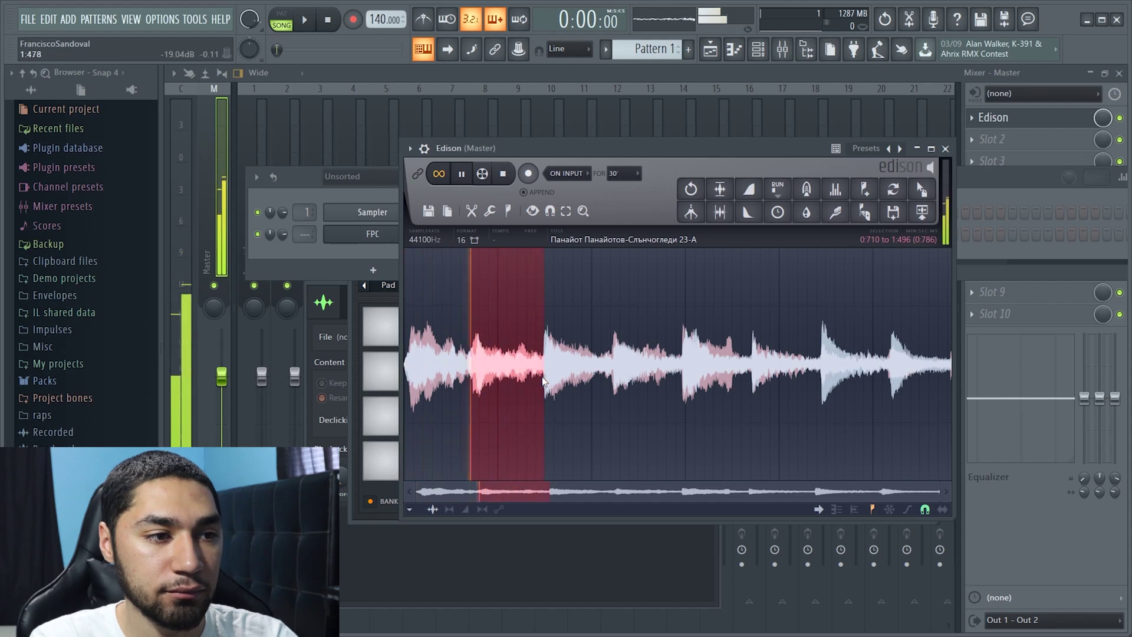
key("space")
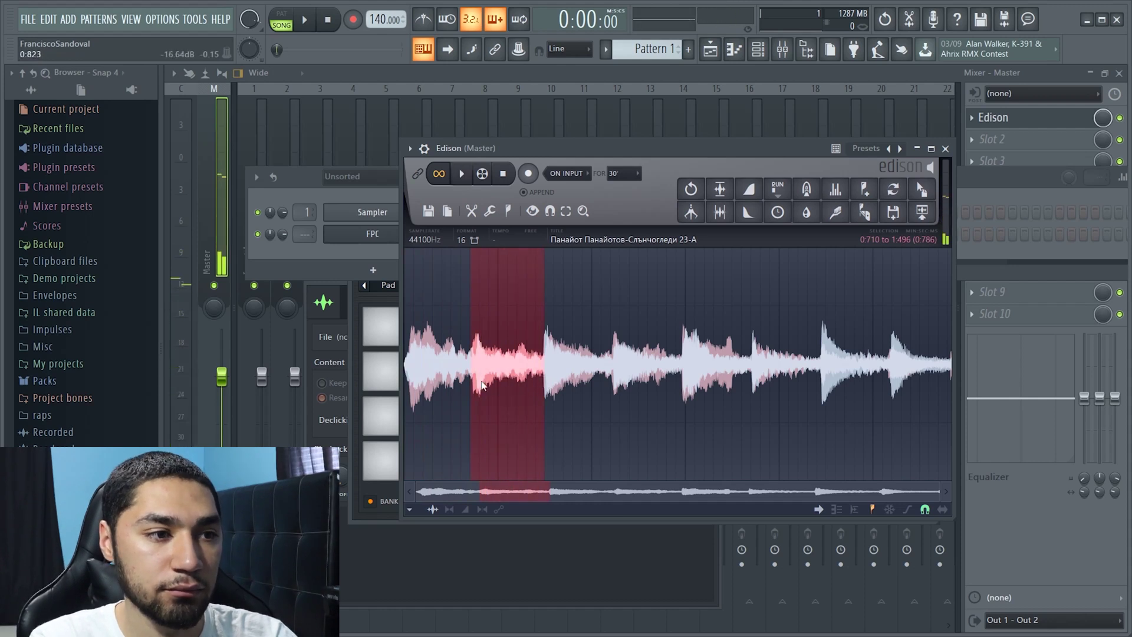
Refine the selection to the first 0.691 seconds and drag it over the FPC pads.
key("space")
left_click_drag(612, 379, 681, 381)
key("space")
left_click_drag(470, 389, 407, 390)
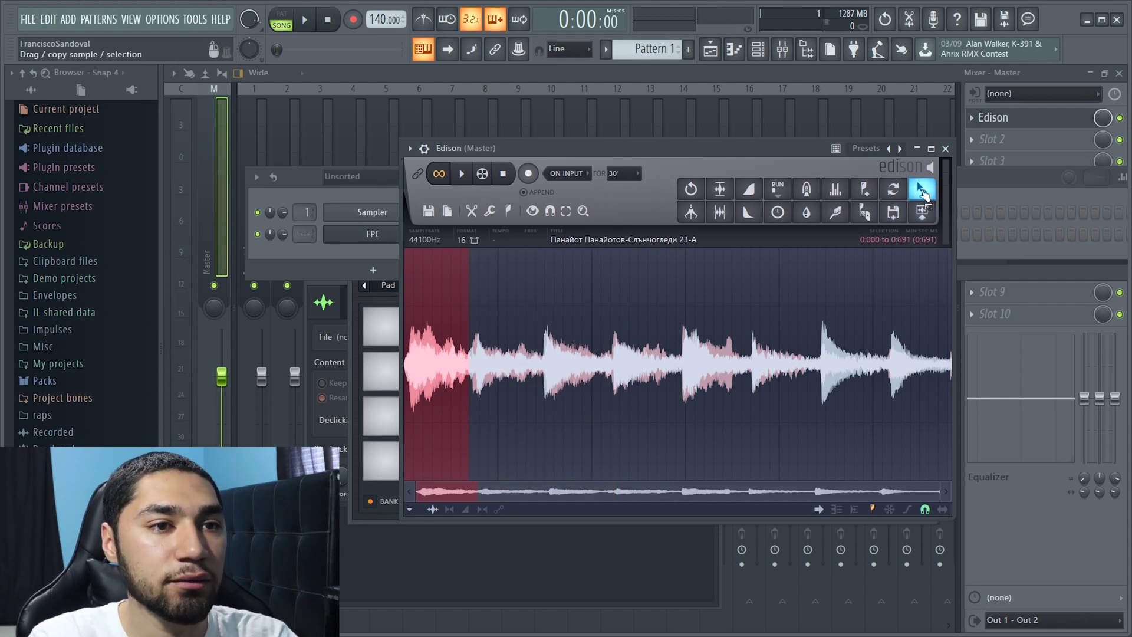
mouse_move(924, 190)
left_mouse_down()
mouse_move(395, 433)
mouse_move(391, 465)
left_mouse_up()
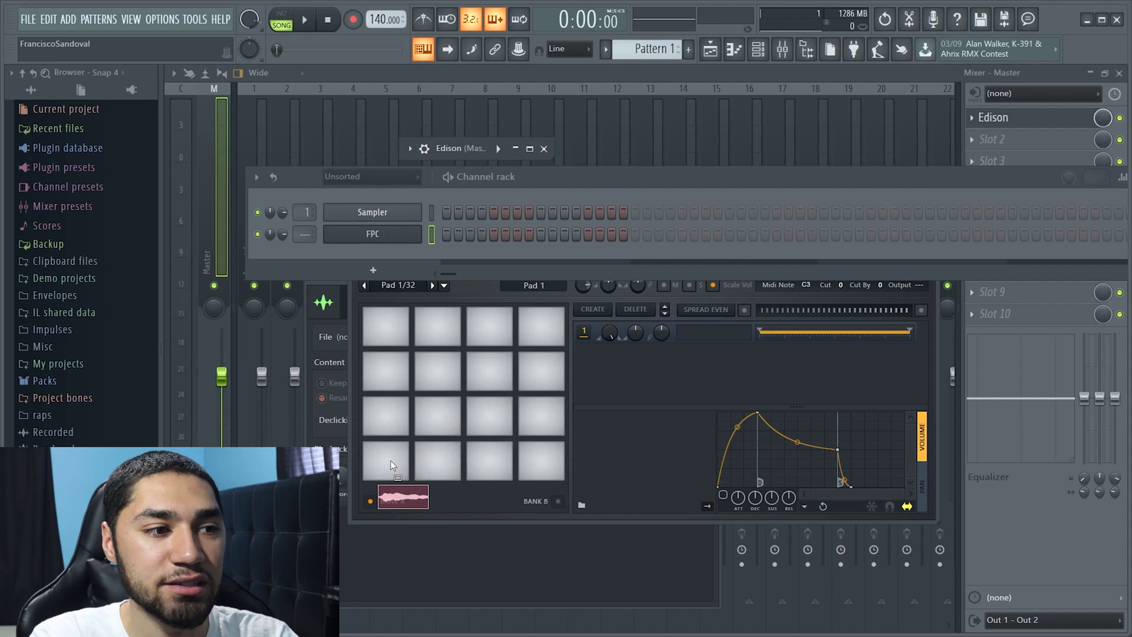
Drop the first slice onto the bottom-left FPC pad and return to Edison.
left_click_drag(391, 460, 391, 460)
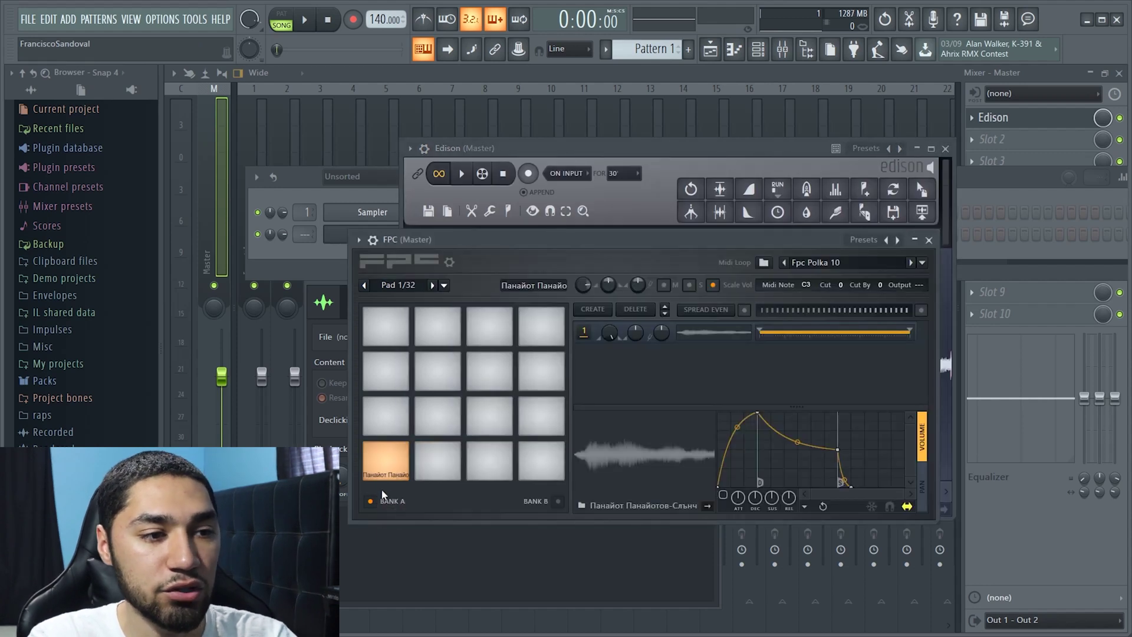
key("F6")
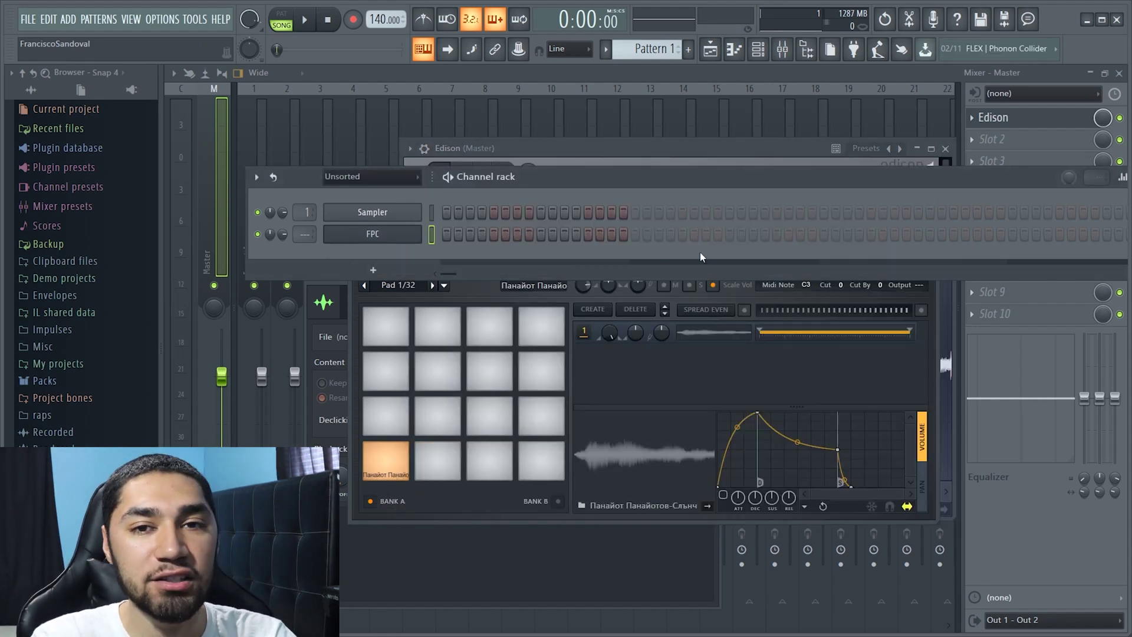
left_click(690, 147)
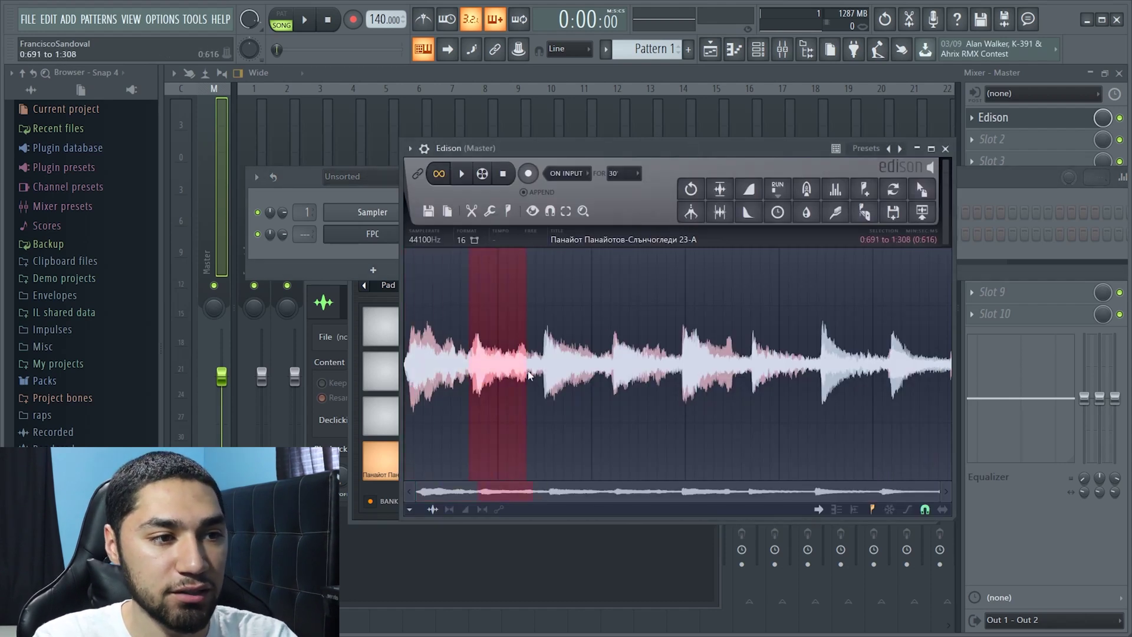
Audition and drop the 1.471–2.220 s slice and the next slice onto the following FPC pads.
key("space")
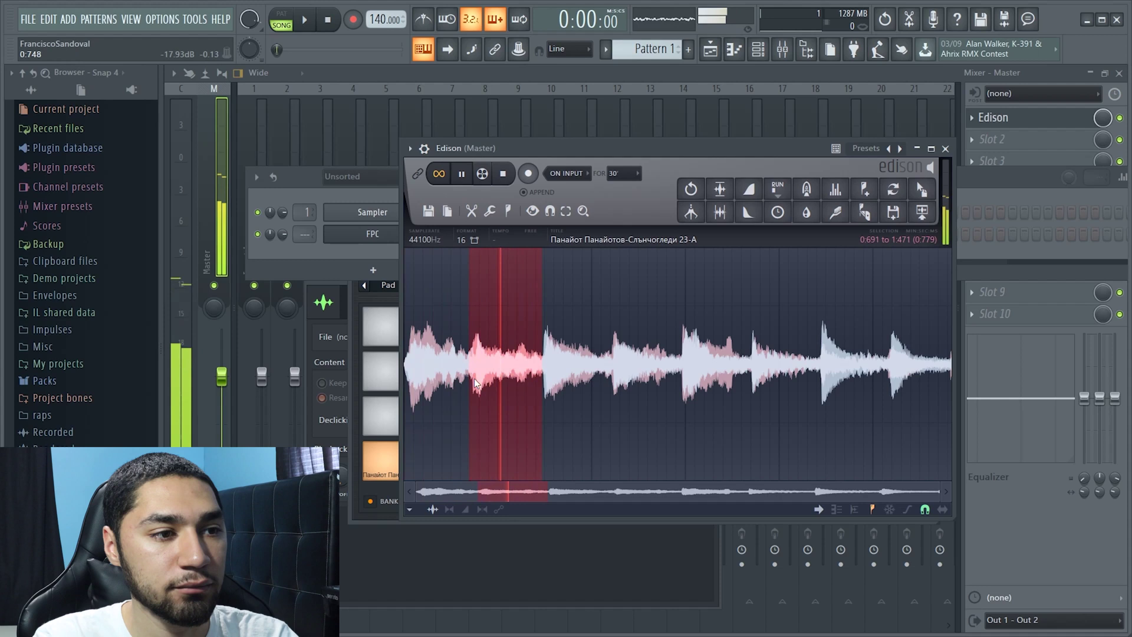
left_click_drag(921, 188, 434, 469)
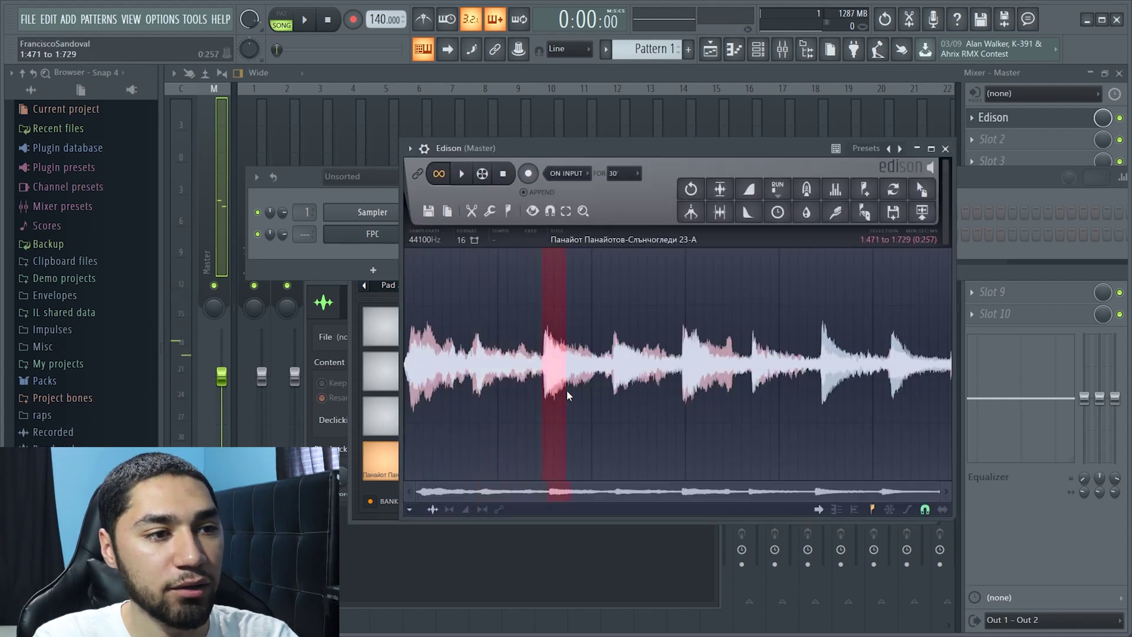
key("space")
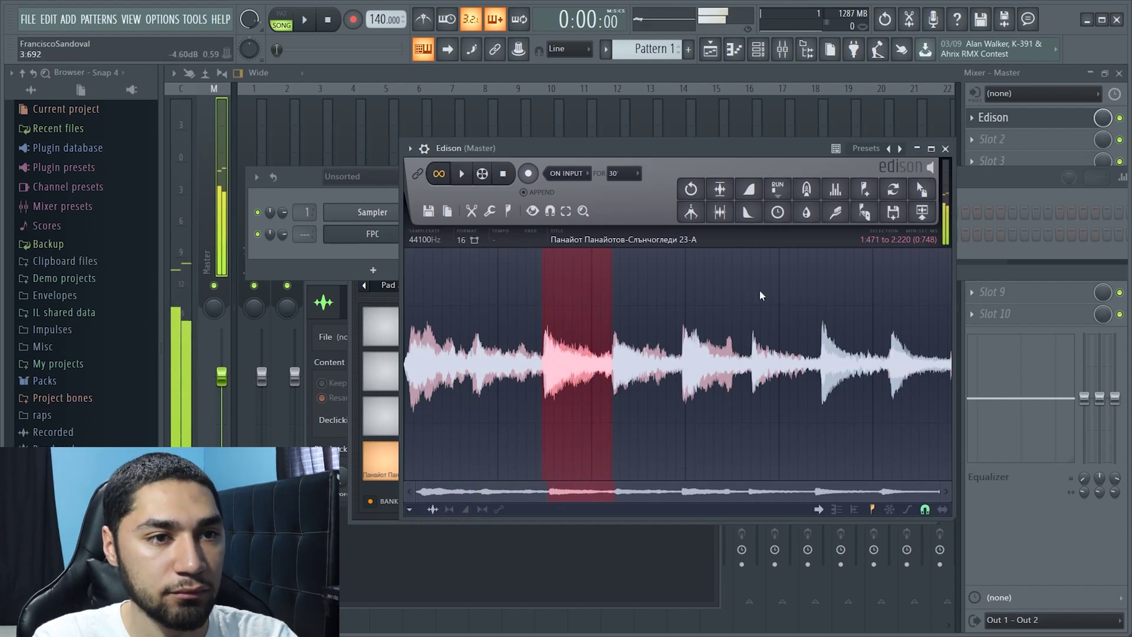
mouse_move(922, 189)
left_mouse_down()
mouse_move(422, 285)
mouse_move(483, 463)
left_mouse_up()
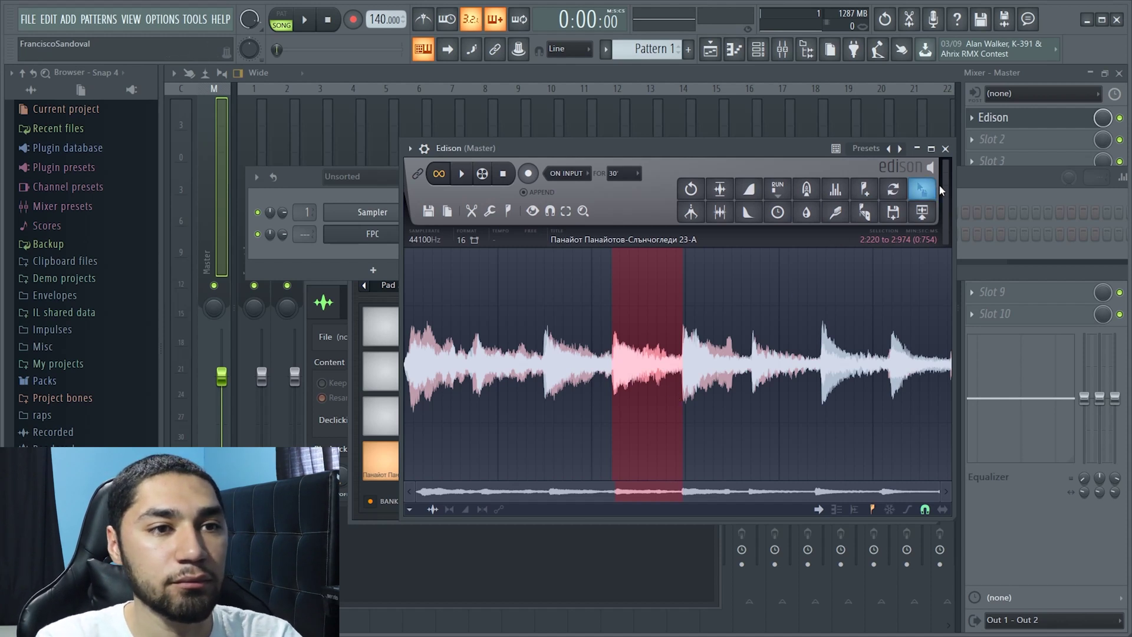
Audition each loaded bottom-row FPC pad, focusing on the fourth and second pads.
left_click(386, 460)
left_click(438, 460)
left_click(489, 460)
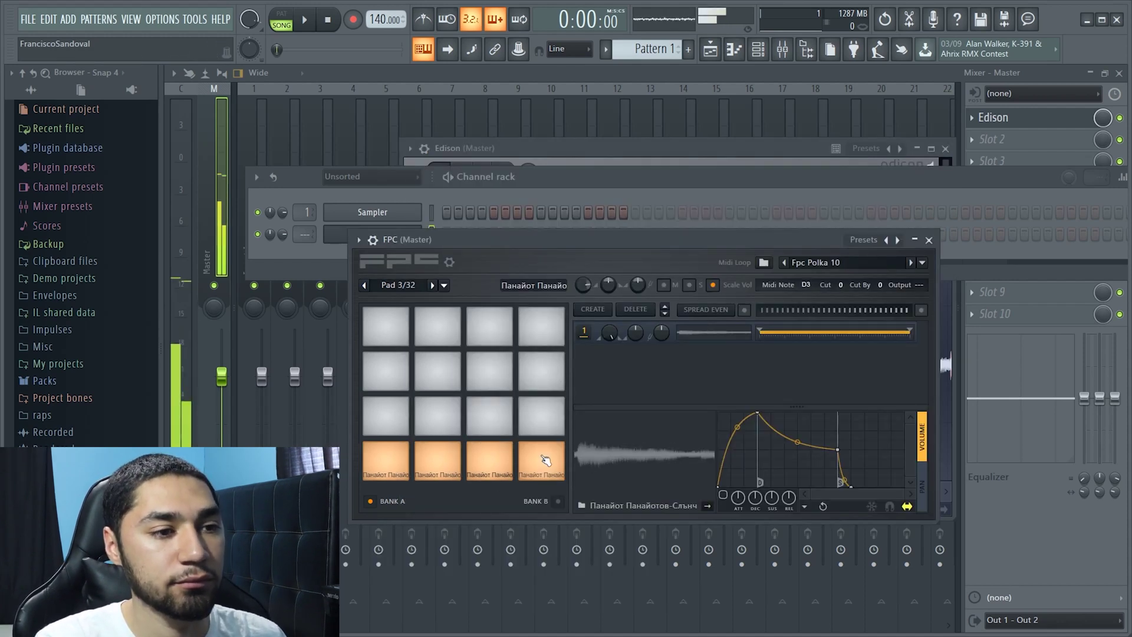
left_click(545, 462)
left_click(547, 468)
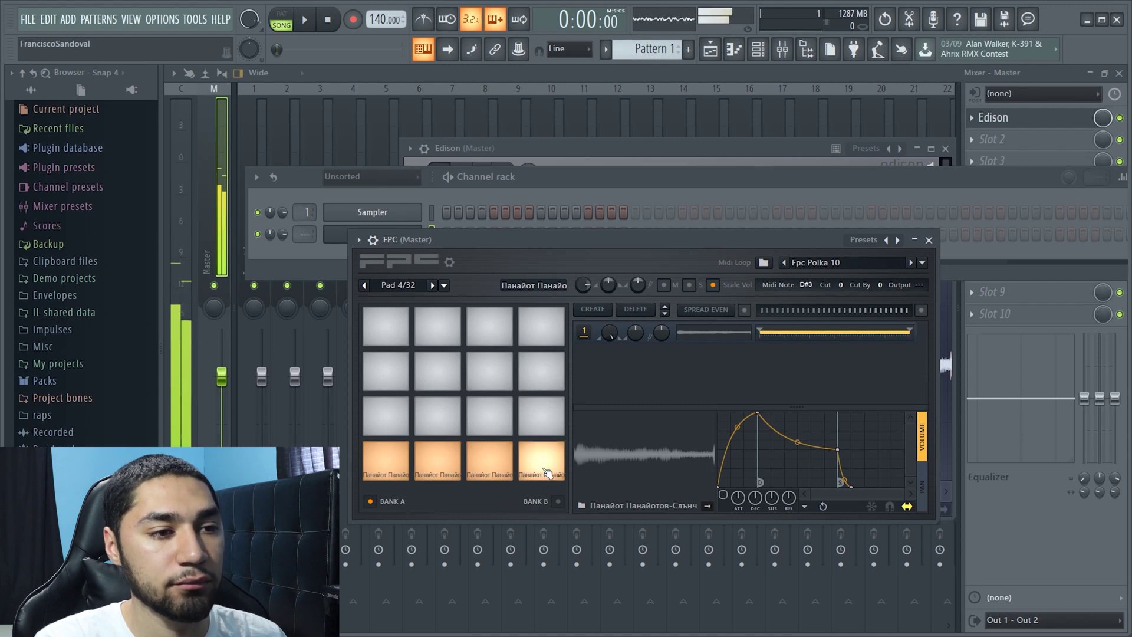
left_click(547, 472)
left_click(441, 472)
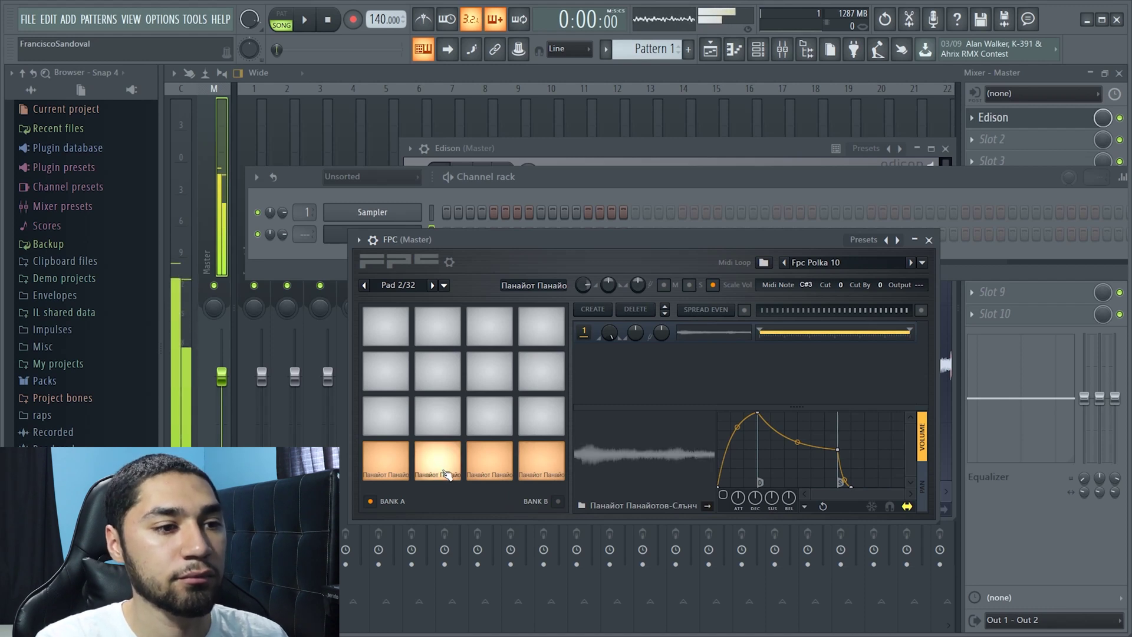
left_click(446, 475)
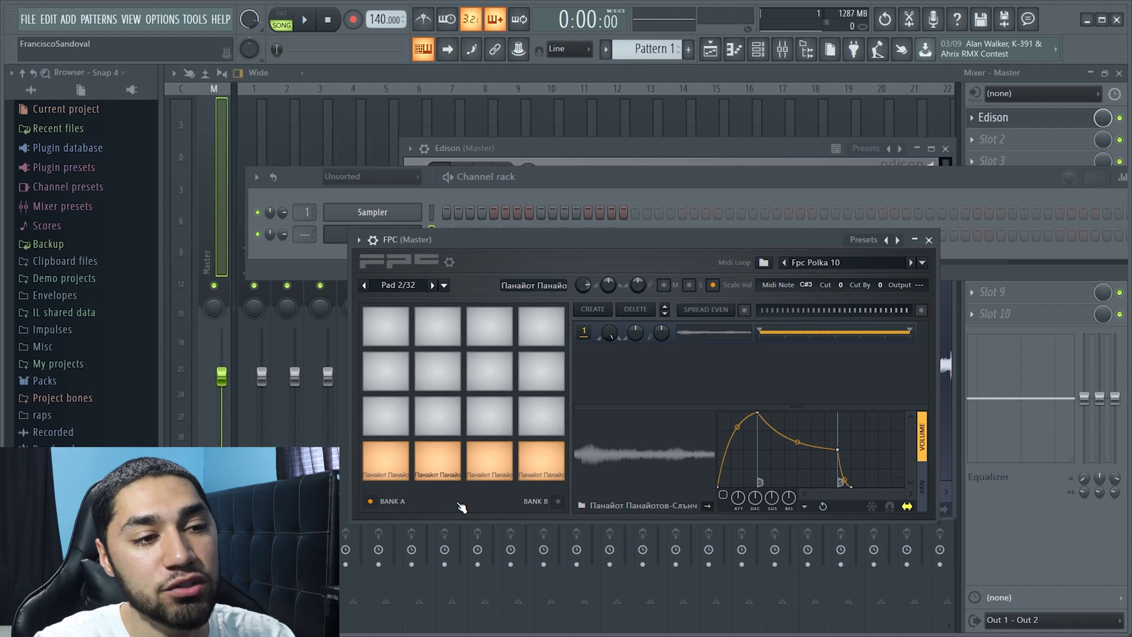
left_click(433, 471)
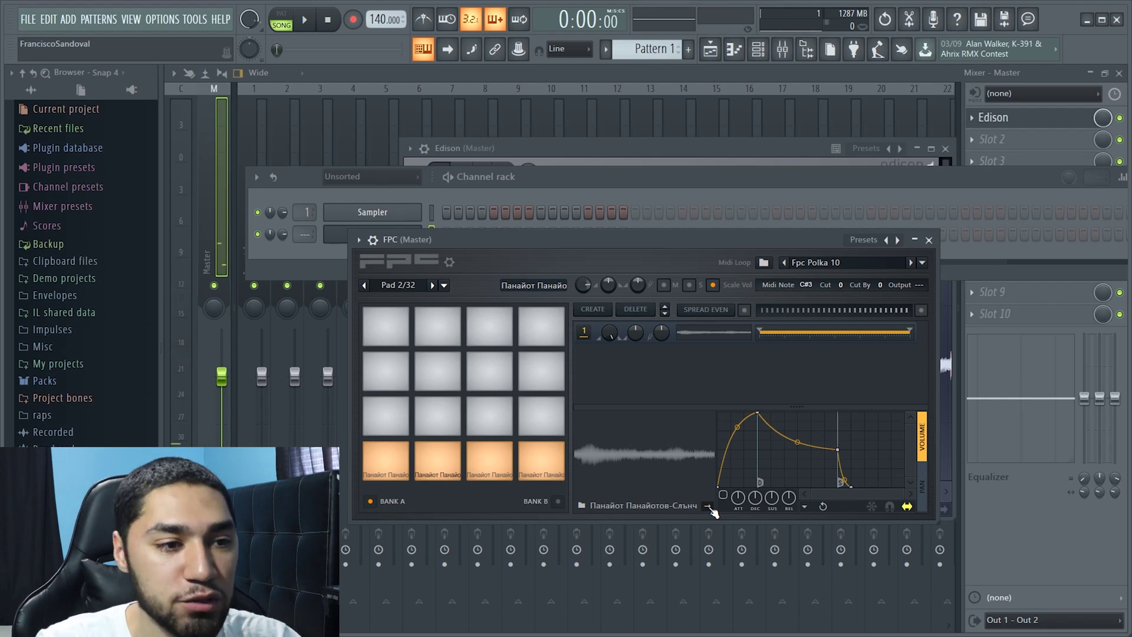
Reverse pad 2's sample, compare it forward and reversed, and keep it reversed.
left_click(709, 508)
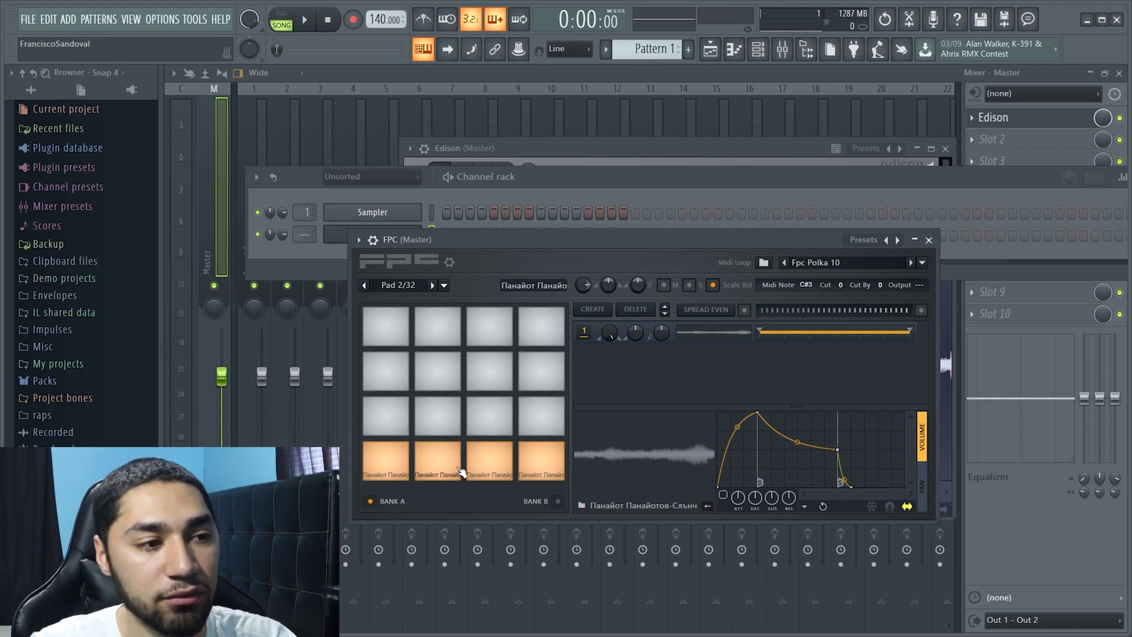
left_click(446, 470)
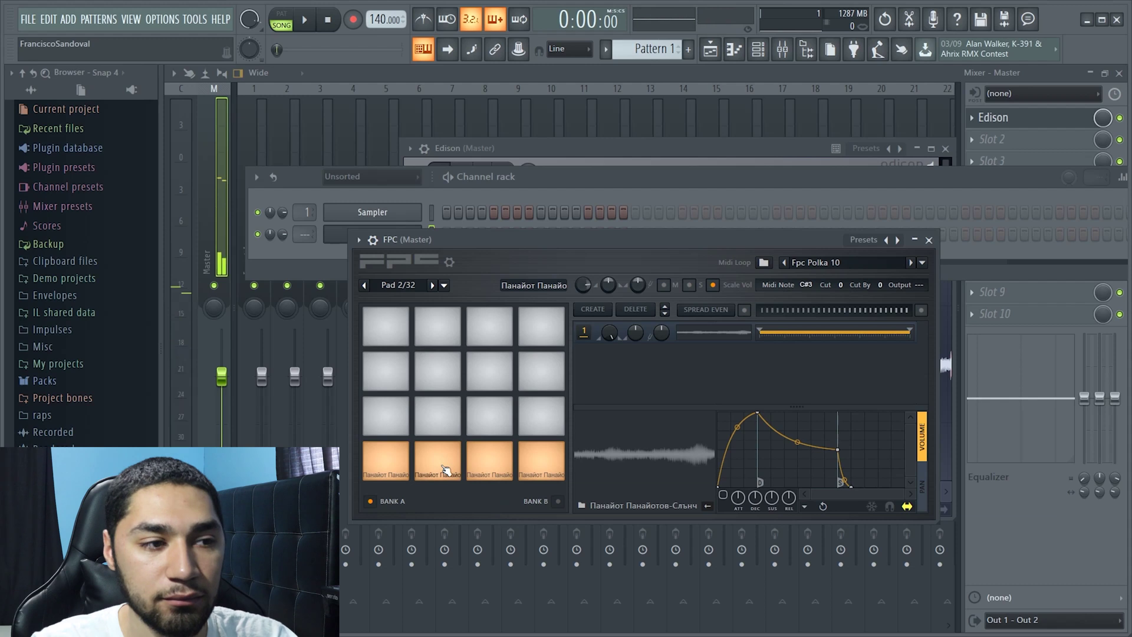
left_click(434, 467)
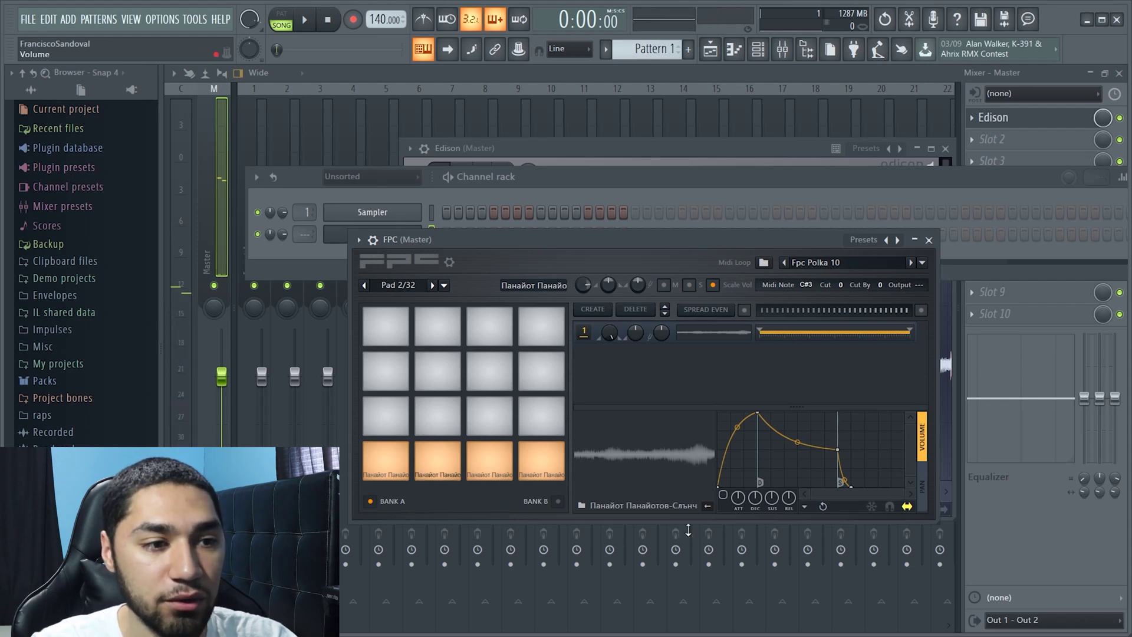
left_click(708, 506)
left_click(440, 461)
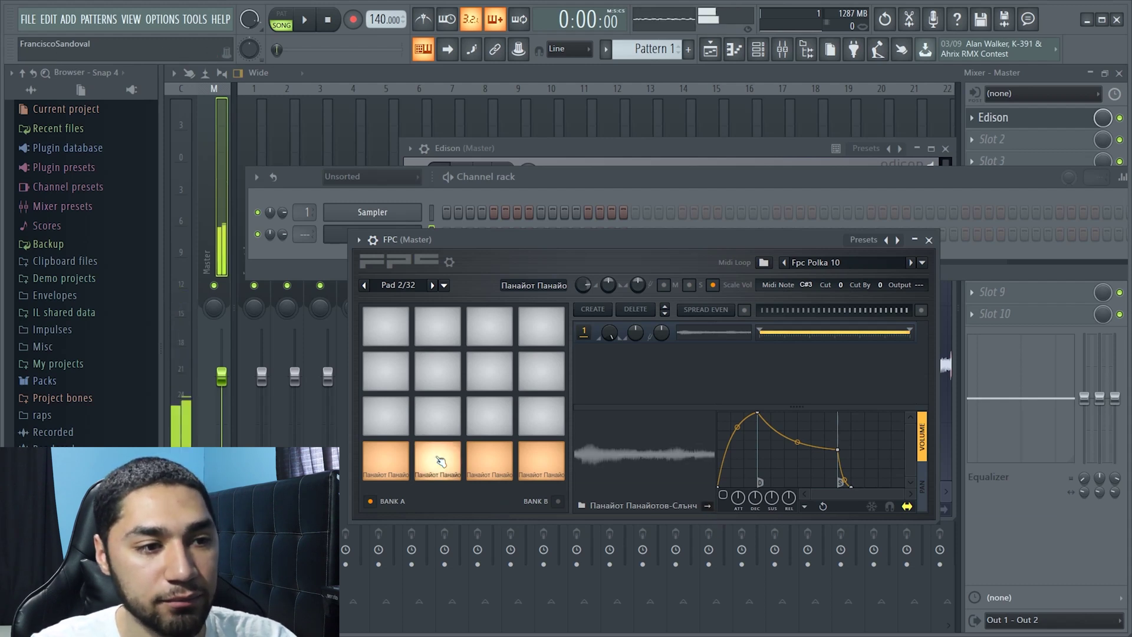
left_click(709, 507)
Reverse pad 4's sample, then play all four bottom-row pads in sequence.
left_click(552, 468)
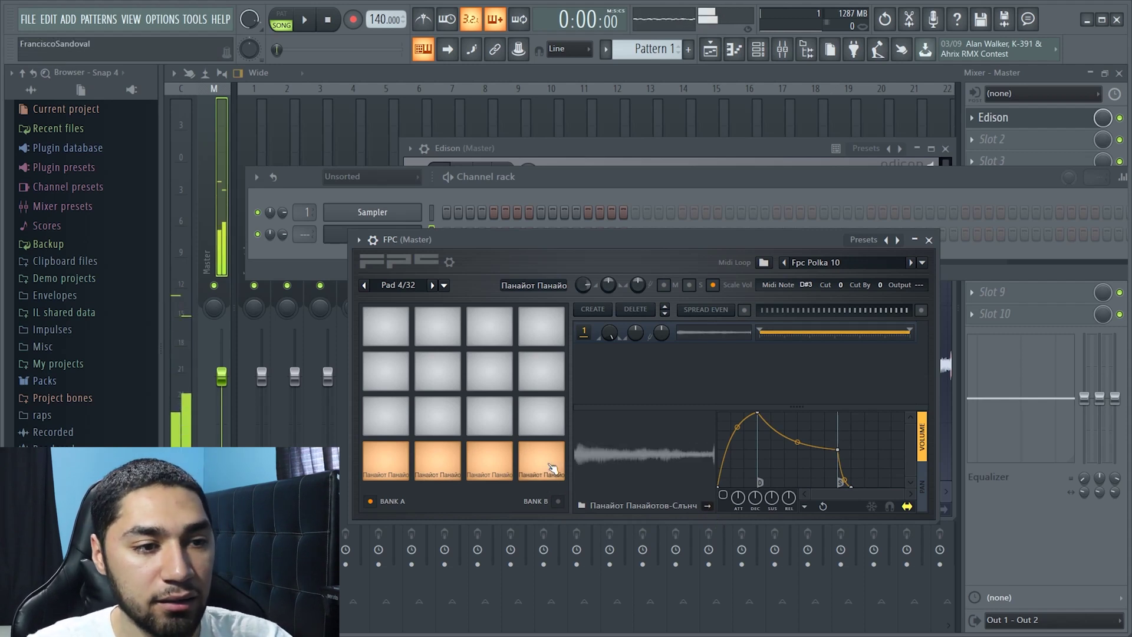
left_click(708, 507)
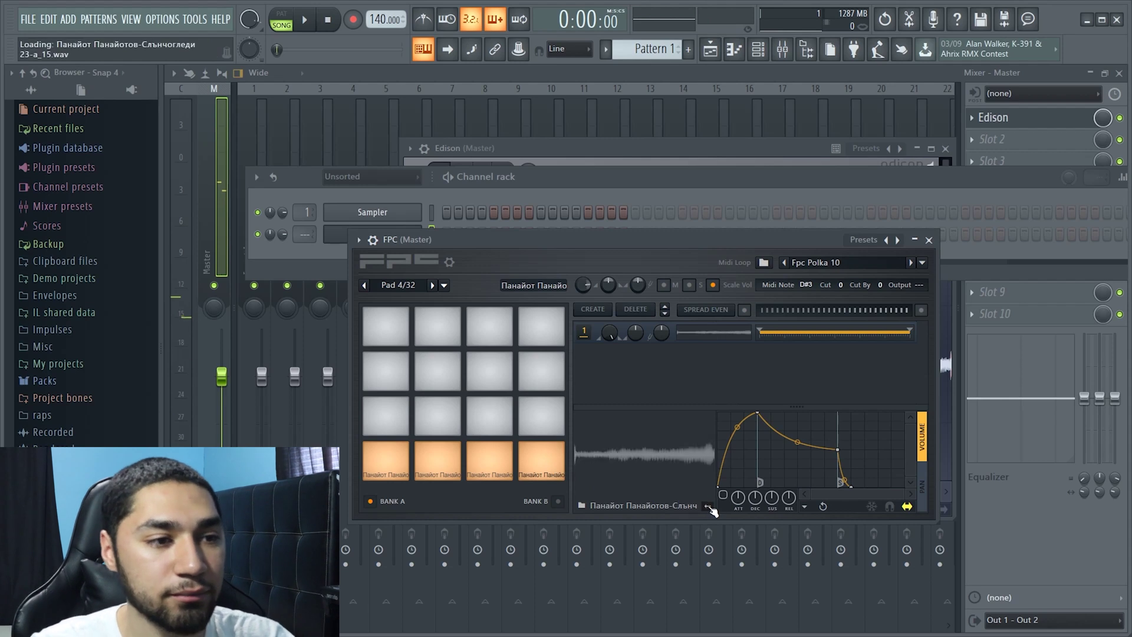
left_click(556, 465)
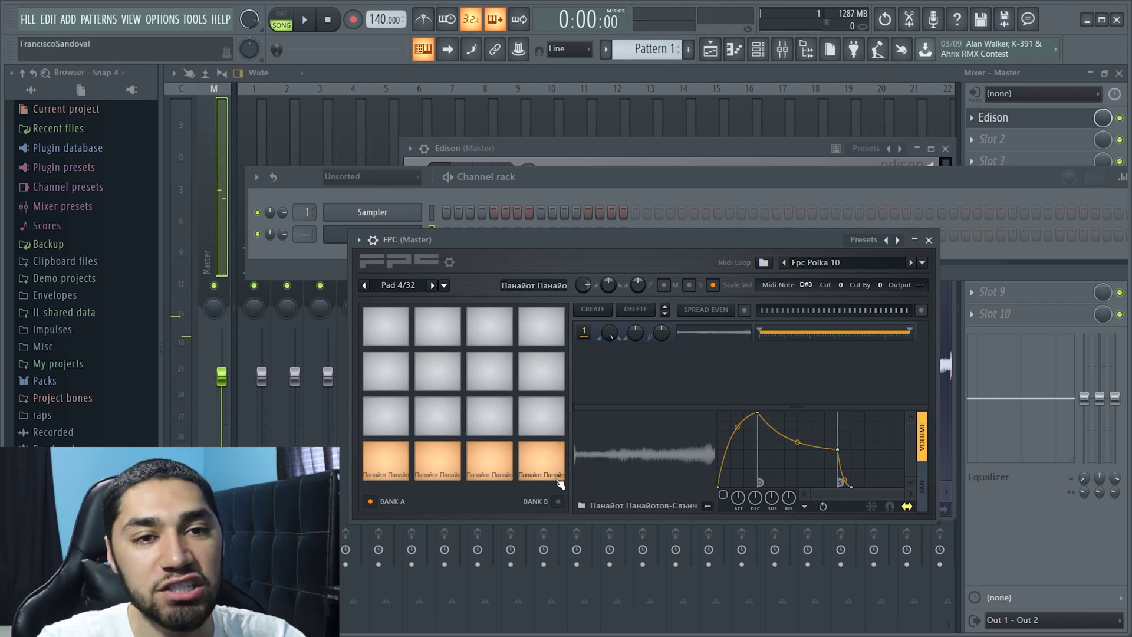
left_click(403, 461)
left_click(436, 466)
left_click(489, 467)
left_click(553, 471)
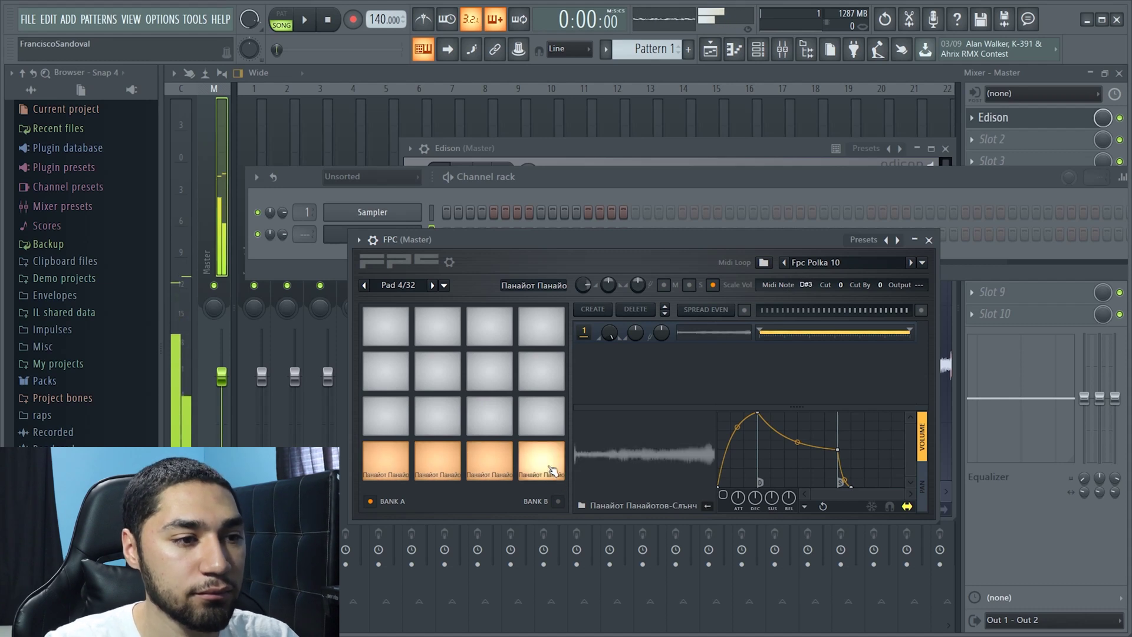
left_click(386, 463)
left_click(439, 464)
left_click(492, 472)
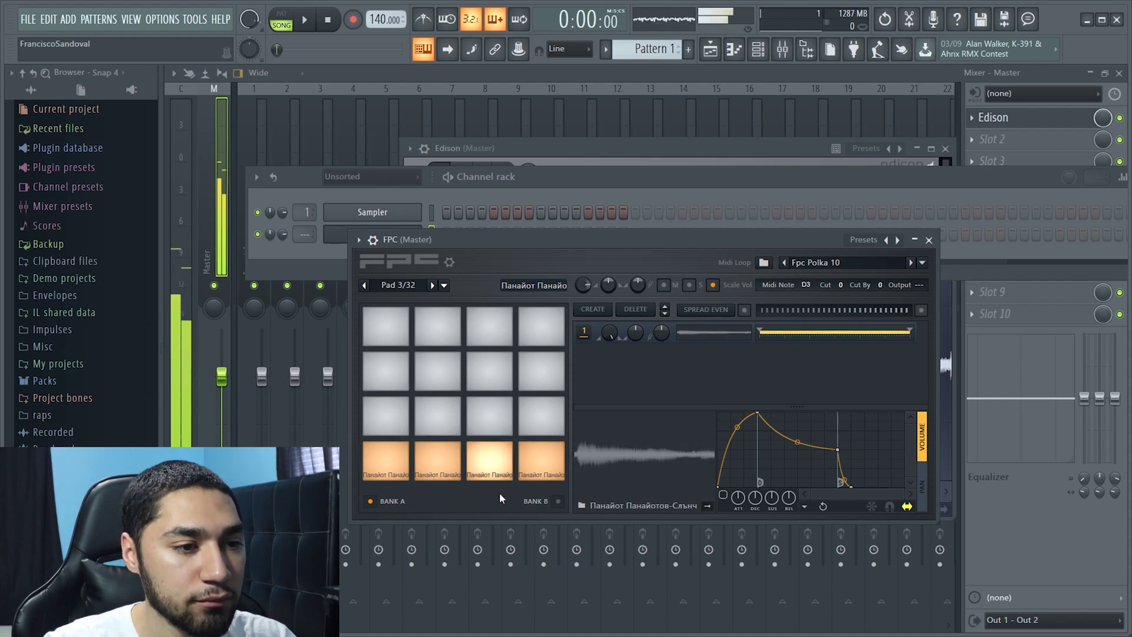
Play the fourth FPC pad's slice.
left_click(543, 469)
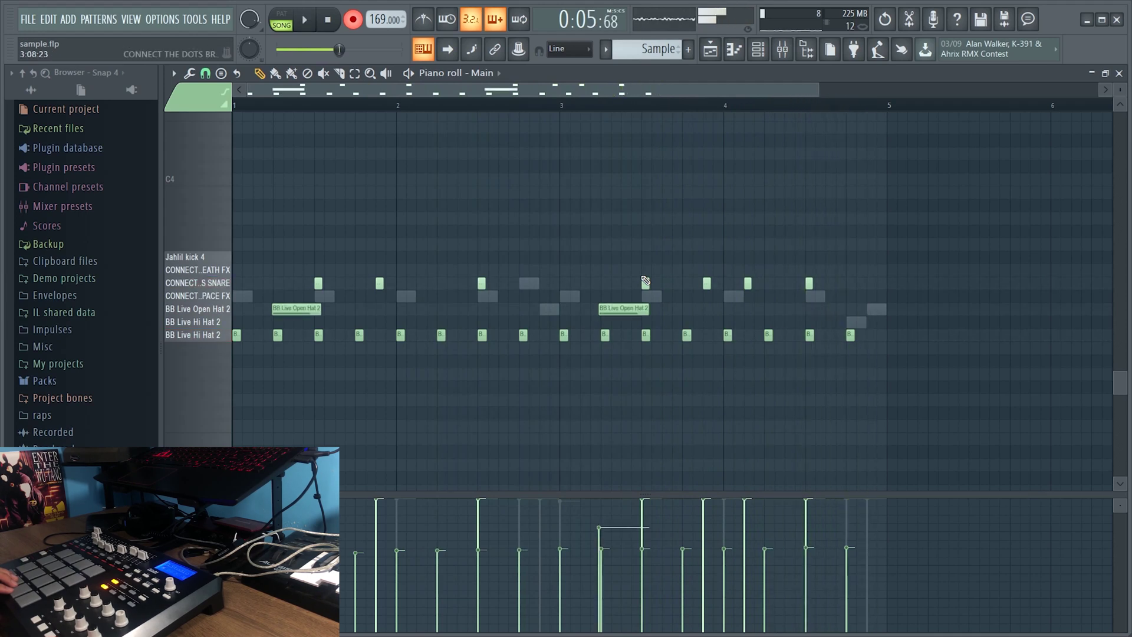
Leave the piano roll view with F6 and scroll down the Browser's Packs folder.
key("F6")
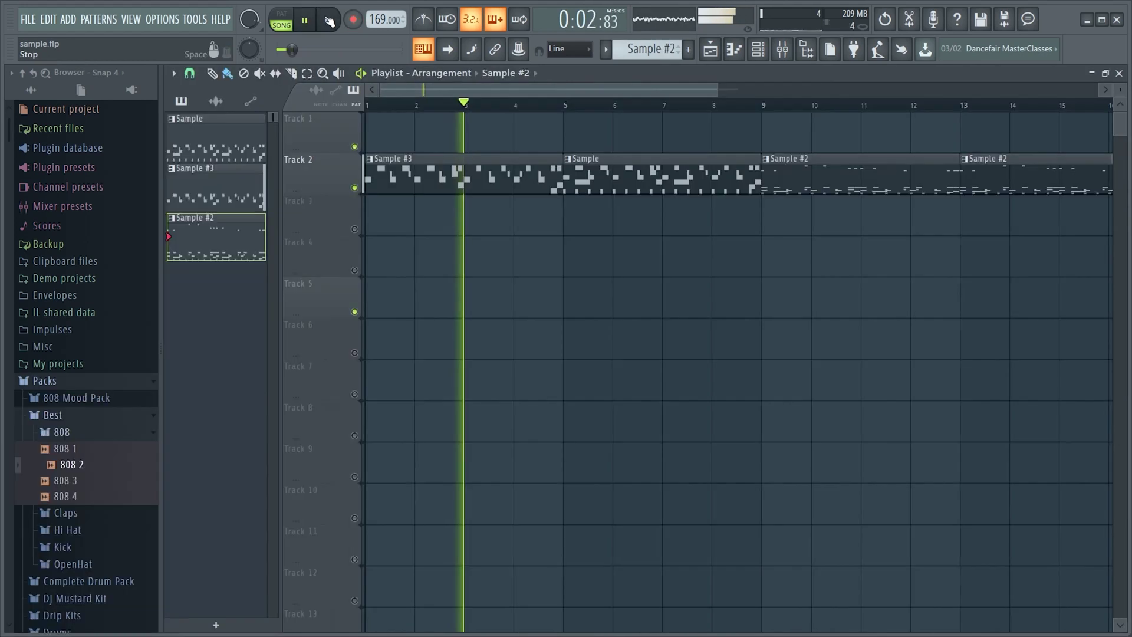
scroll(71, 433, "down", 1)
scroll(70, 435, "down", 4)
scroll(74, 442, "down", 3)
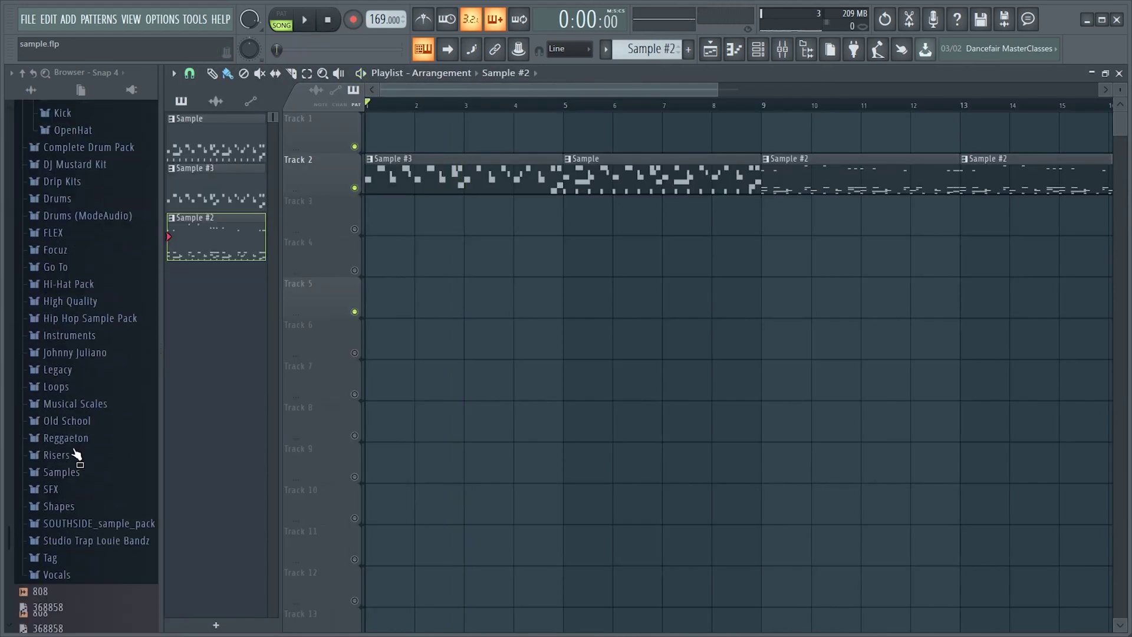